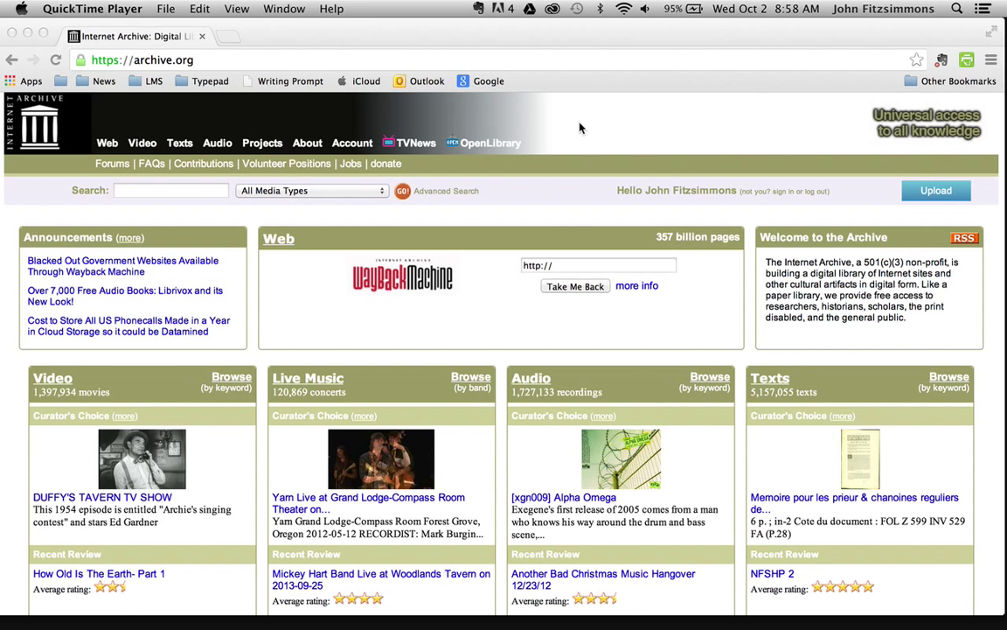
- Open the Internet Archive upload page
{"action": "left_click", "coordinate": [685, 43]}
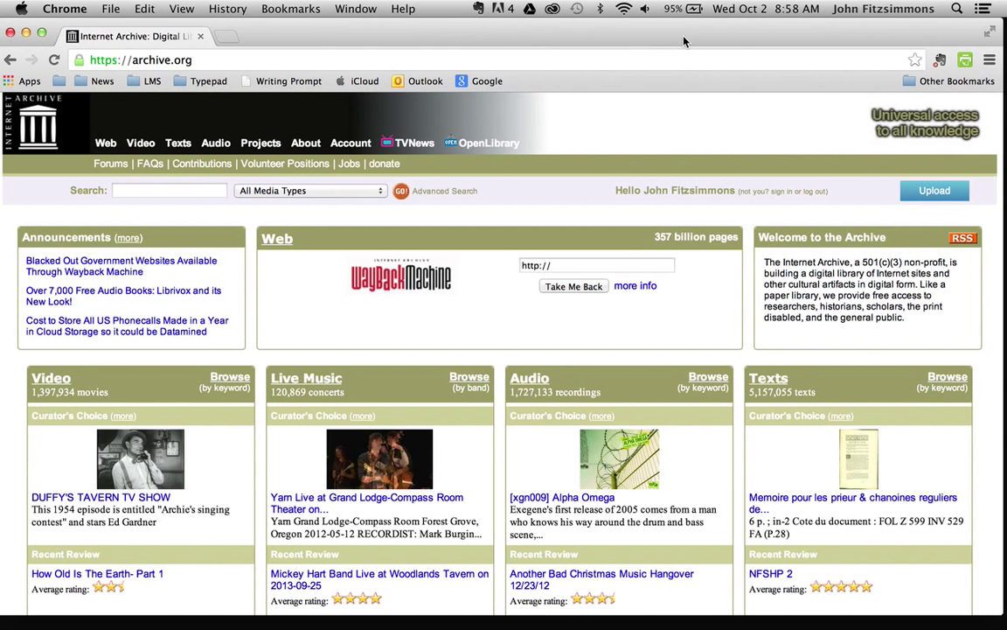
{"action": "left_click_drag", "start_coordinate": [686, 40], "coordinate": [480, 40]}
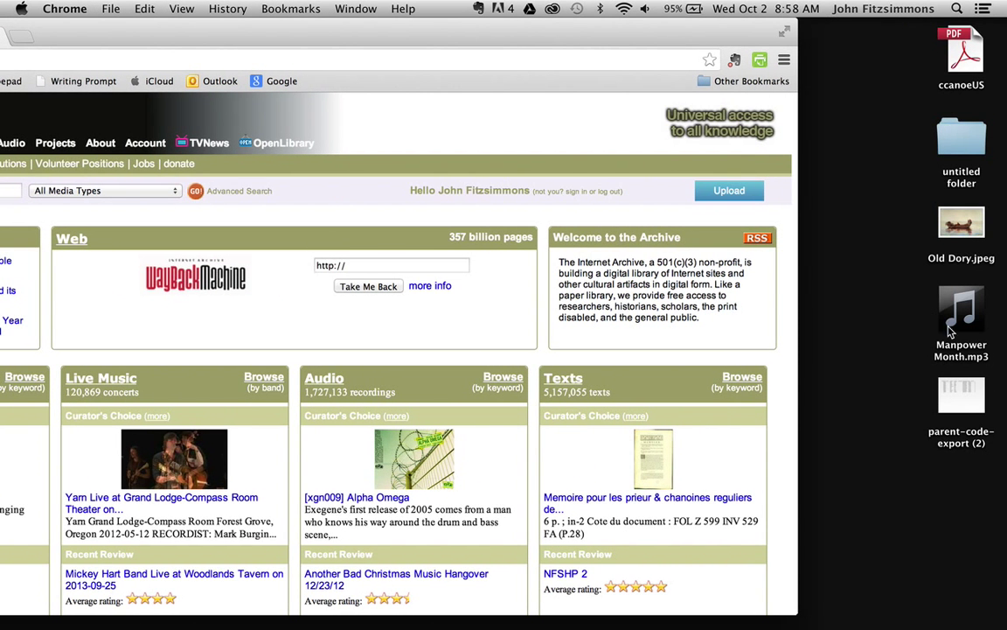
{"action": "left_click_drag", "start_coordinate": [516, 44], "coordinate": [688, 33]}
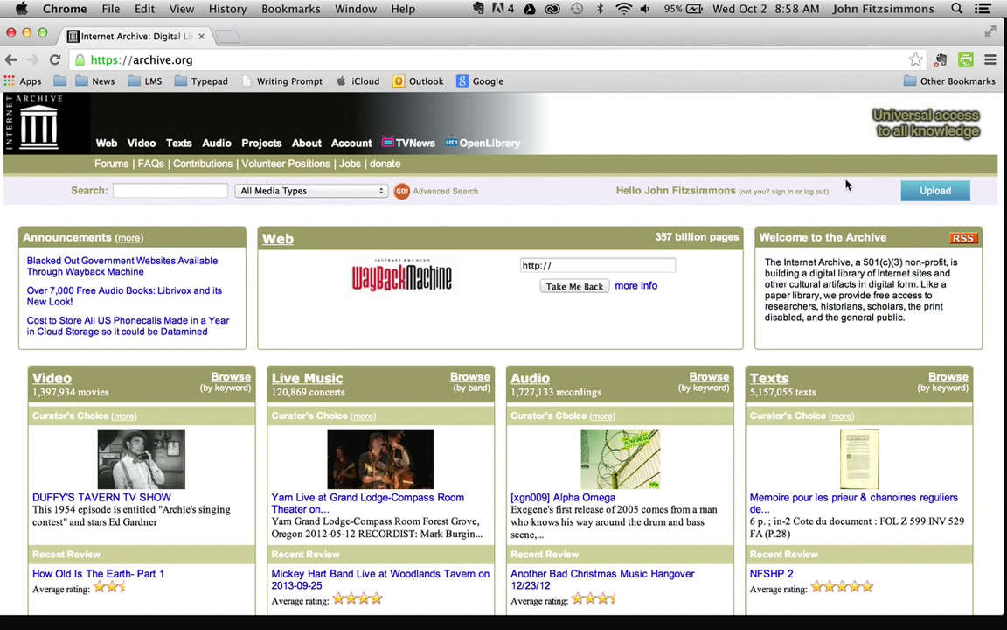
{"action": "left_click", "coordinate": [924, 193]}
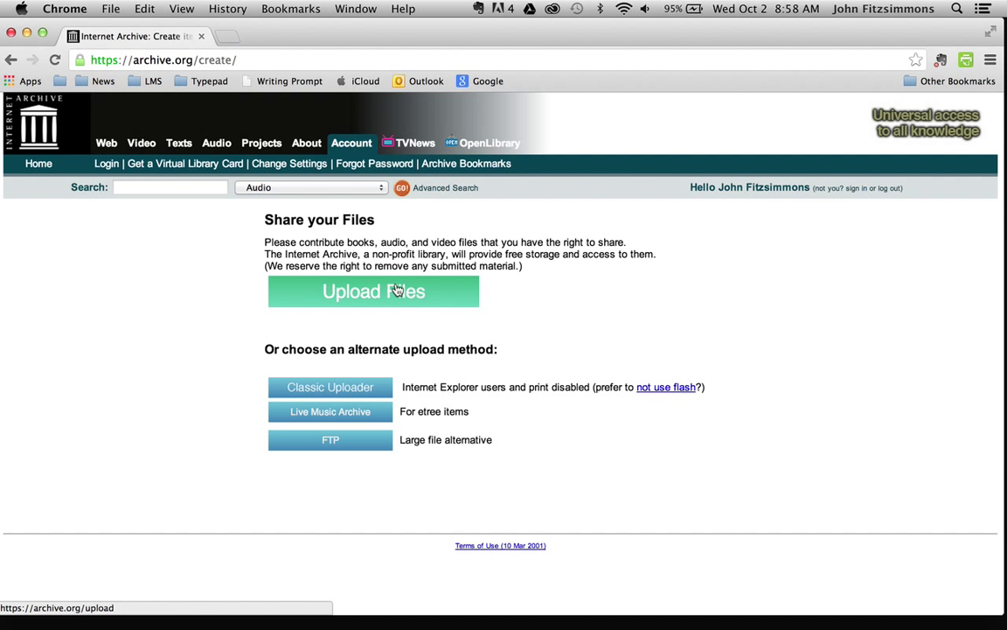
{"action": "left_click", "coordinate": [381, 292]}
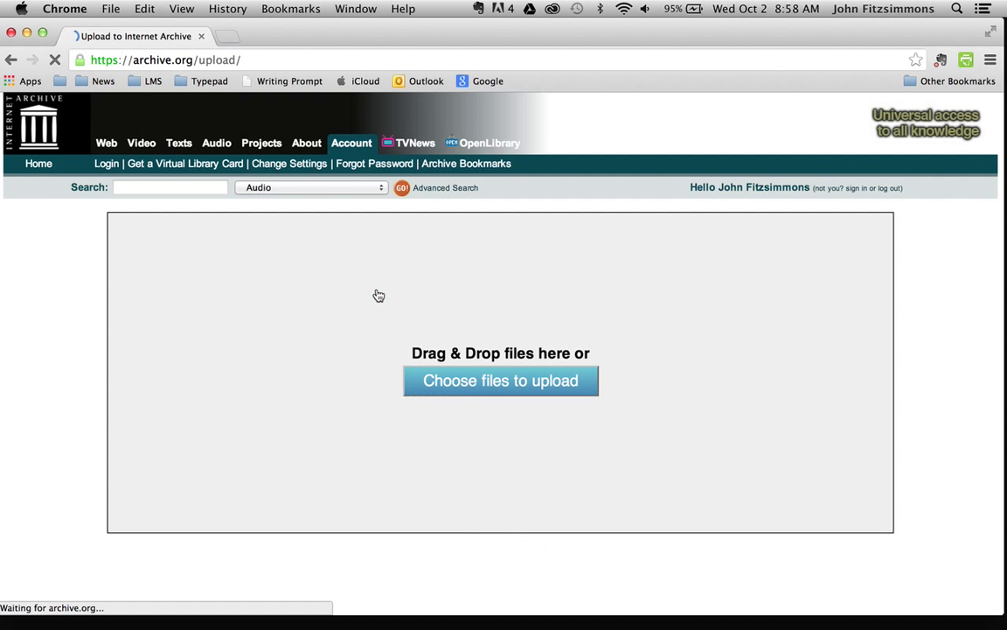
- Choose Manpower Month.mp3 from the Desktop as the file to upload
{"action": "left_click", "coordinate": [488, 382]}
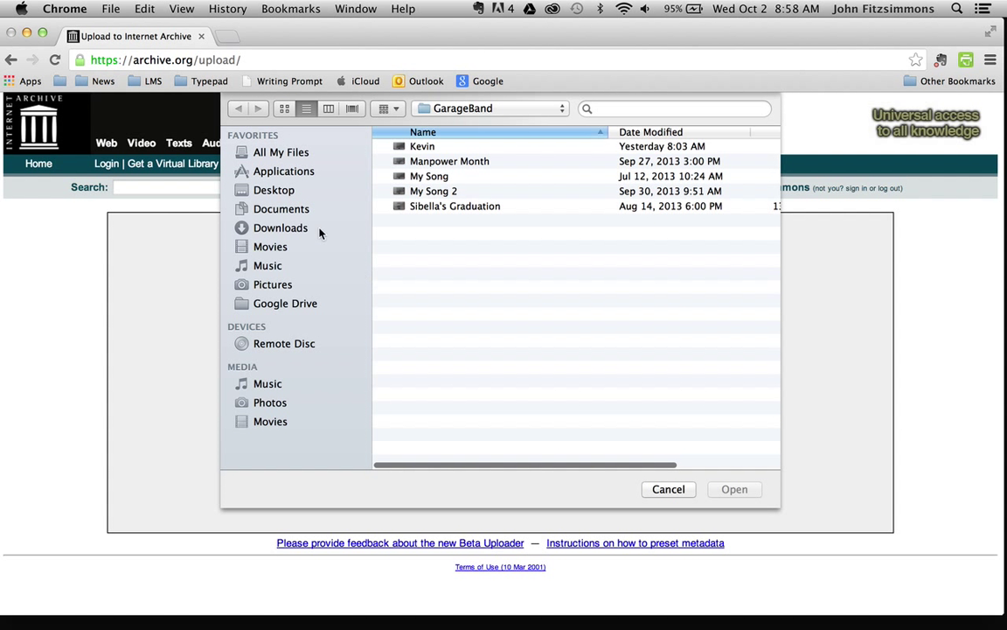
{"action": "left_click", "coordinate": [276, 196]}
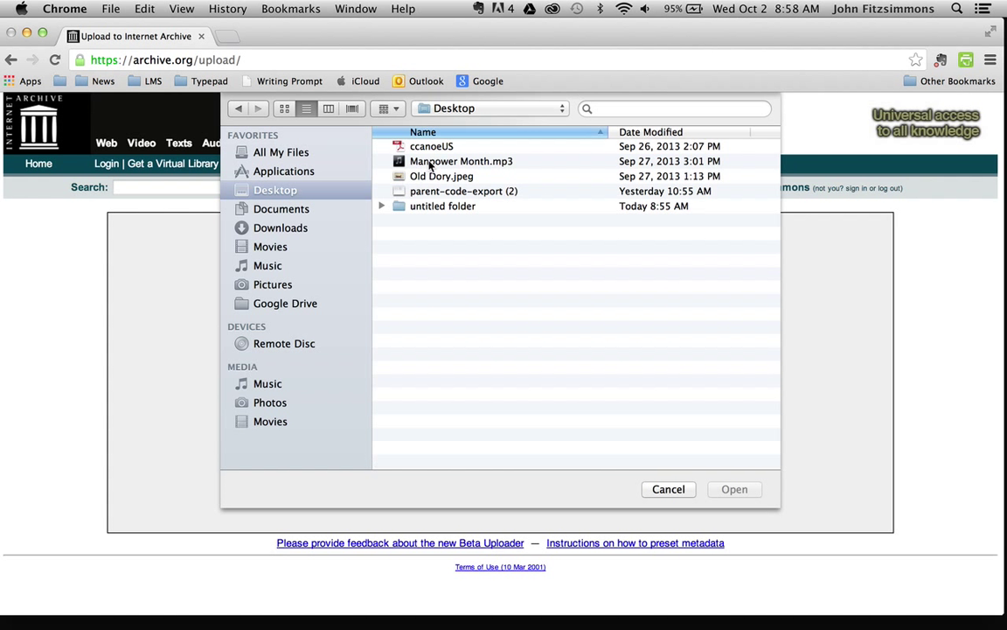
{"action": "left_click", "coordinate": [429, 162]}
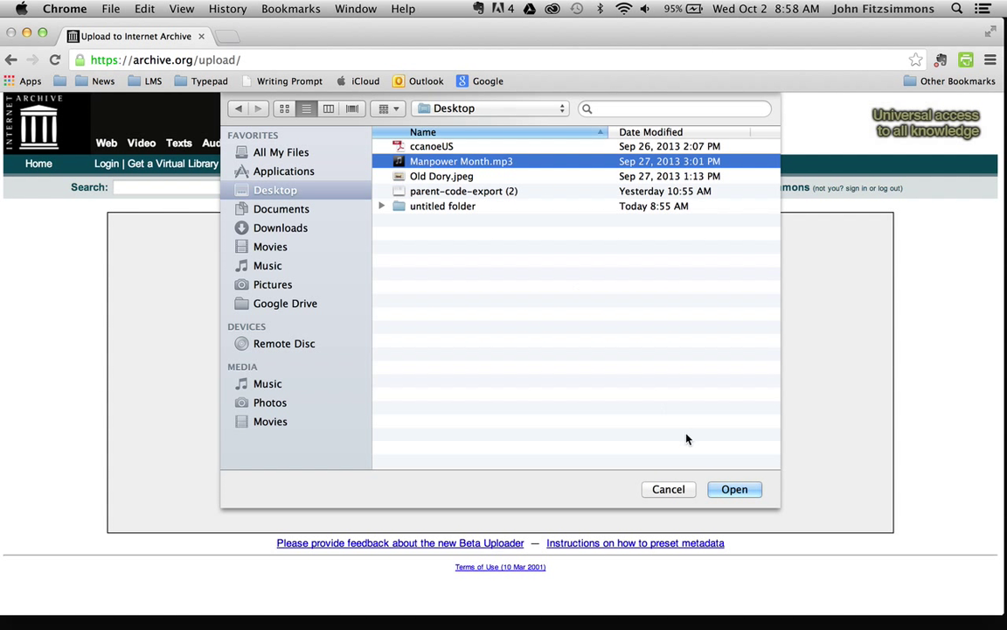
{"action": "left_click", "coordinate": [725, 488]}
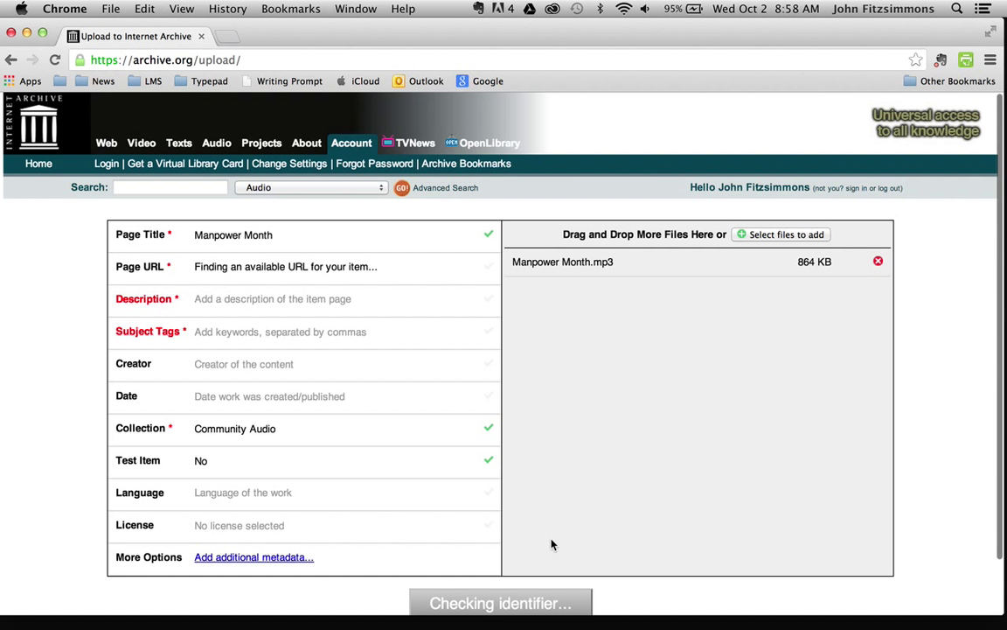
- Fill in description 'Manpower' and subject tag 'Sustainability', then upload to create the Manpower Month item
{"action": "left_click", "coordinate": [254, 299]}
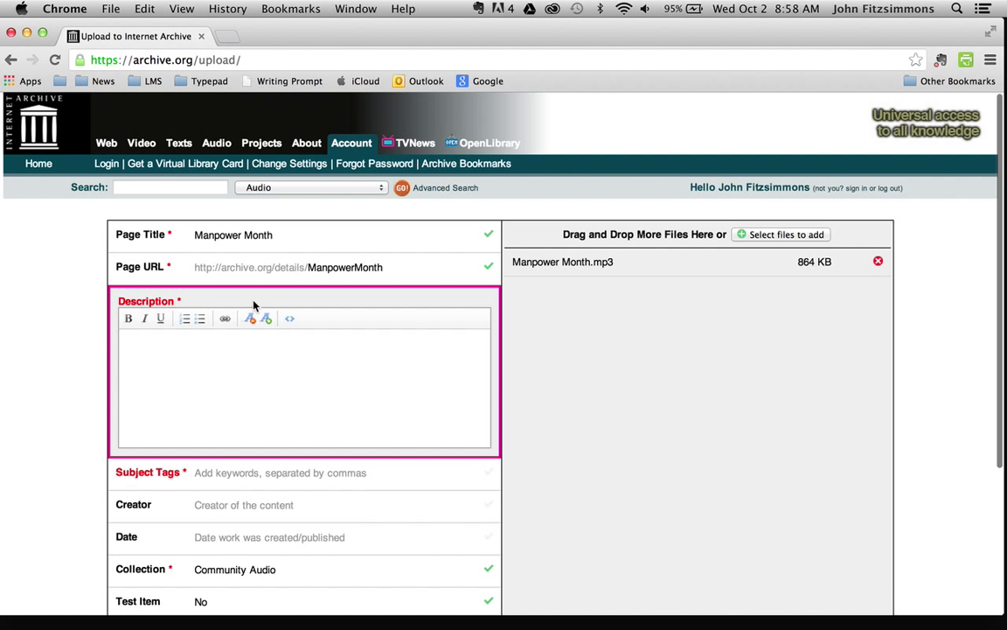
{"action": "type", "text": "Manpow"}
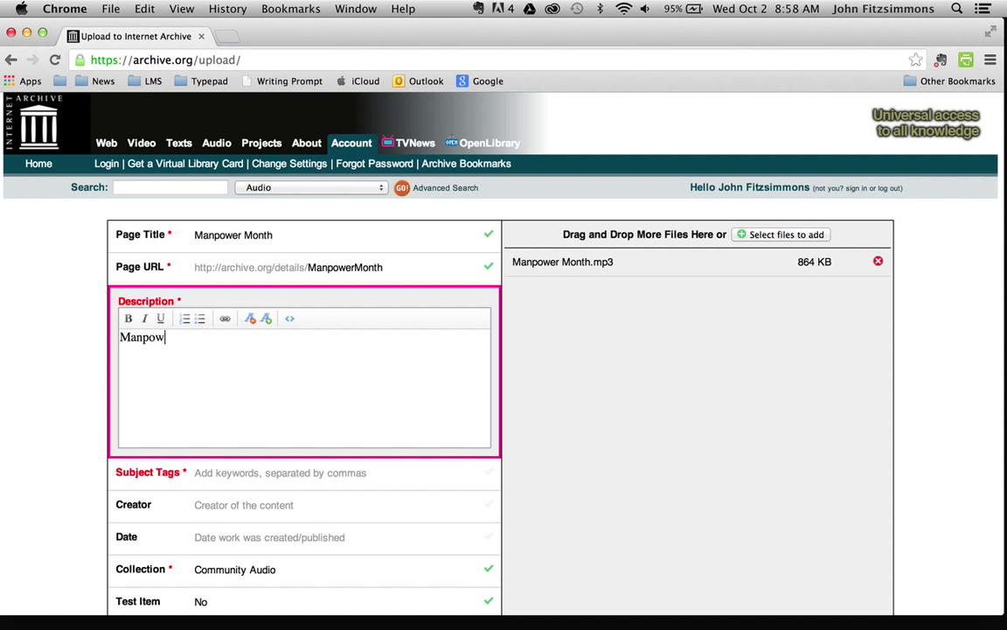
{"action": "type", "text": "er"}
{"action": "left_click", "coordinate": [220, 473]}
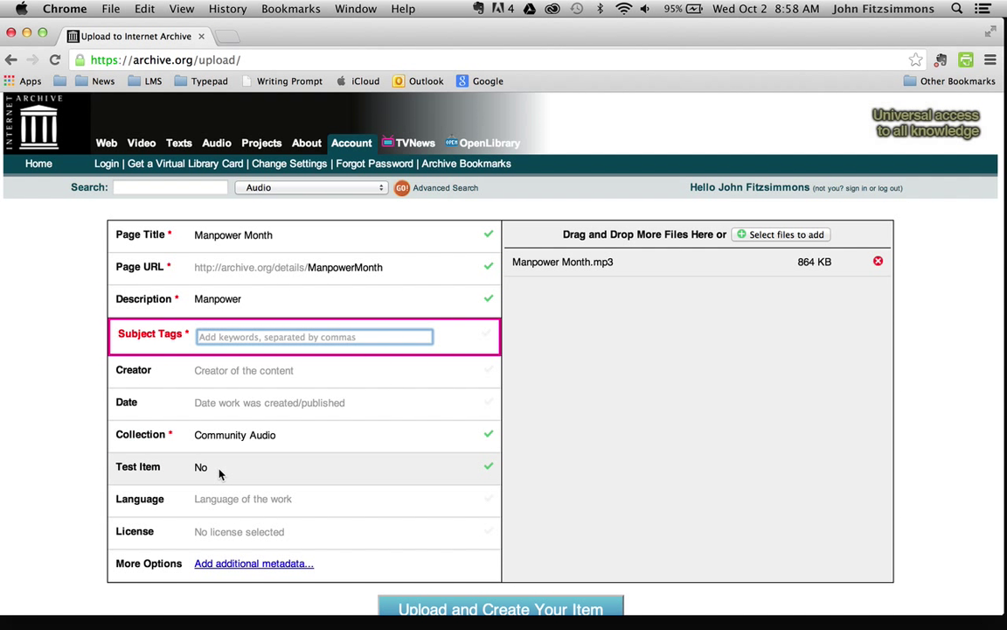
{"action": "type", "text": "Sust"}
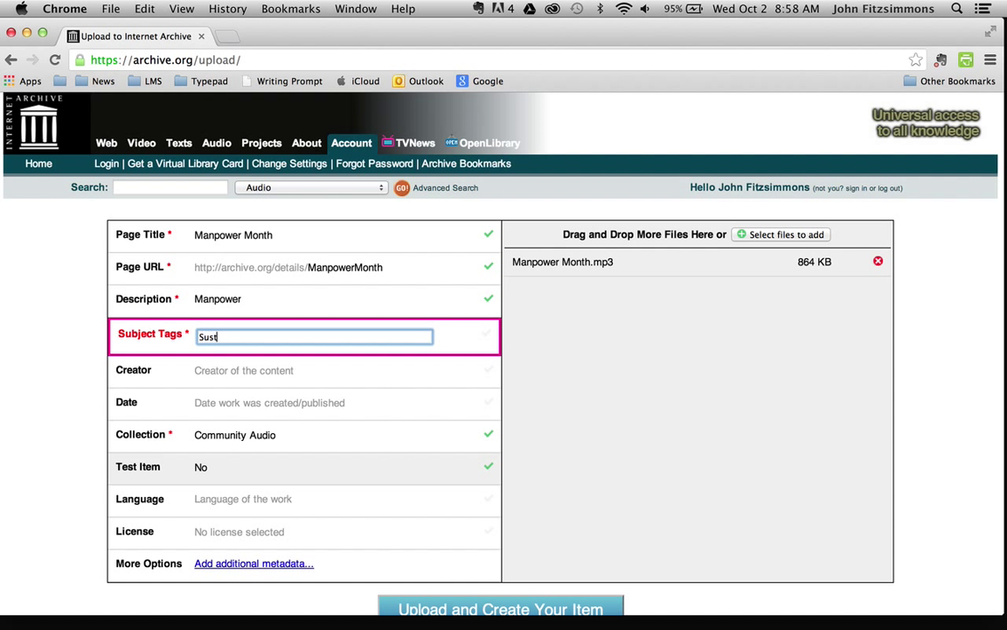
{"action": "type", "text": "ainability"}
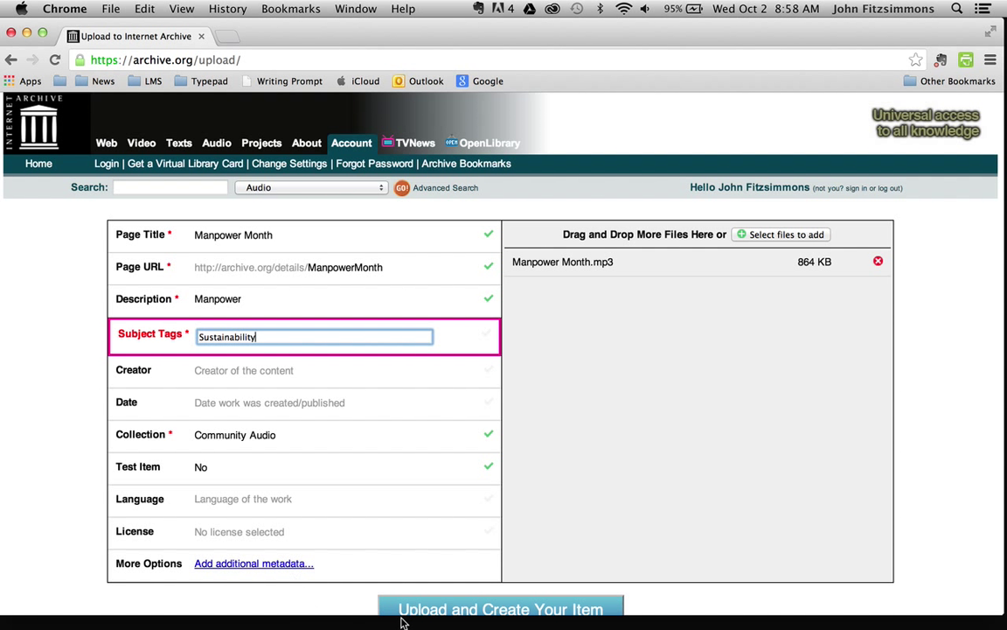
{"action": "left_click", "coordinate": [437, 609]}
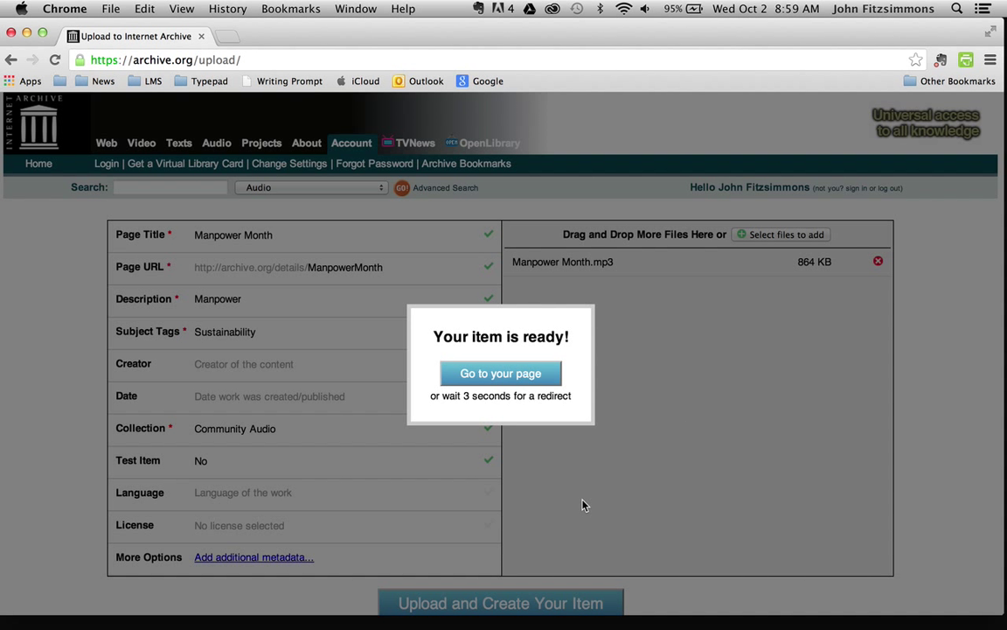
- Copy the Manpower Month player's iframe embed code from its item page, then go to Google
{"action": "left_click", "coordinate": [503, 374]}
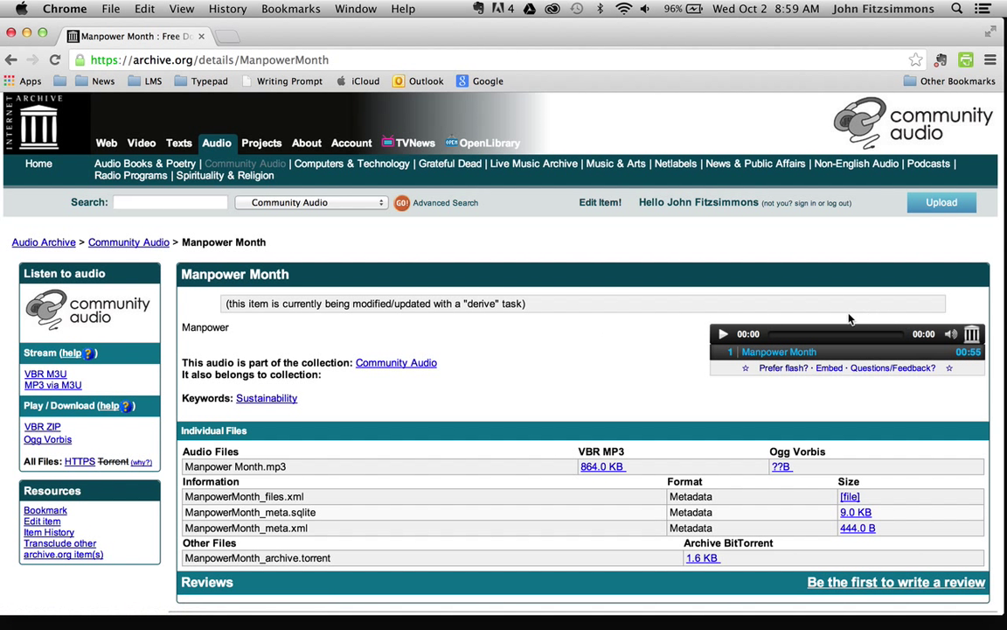
{"action": "left_click", "coordinate": [828, 368]}
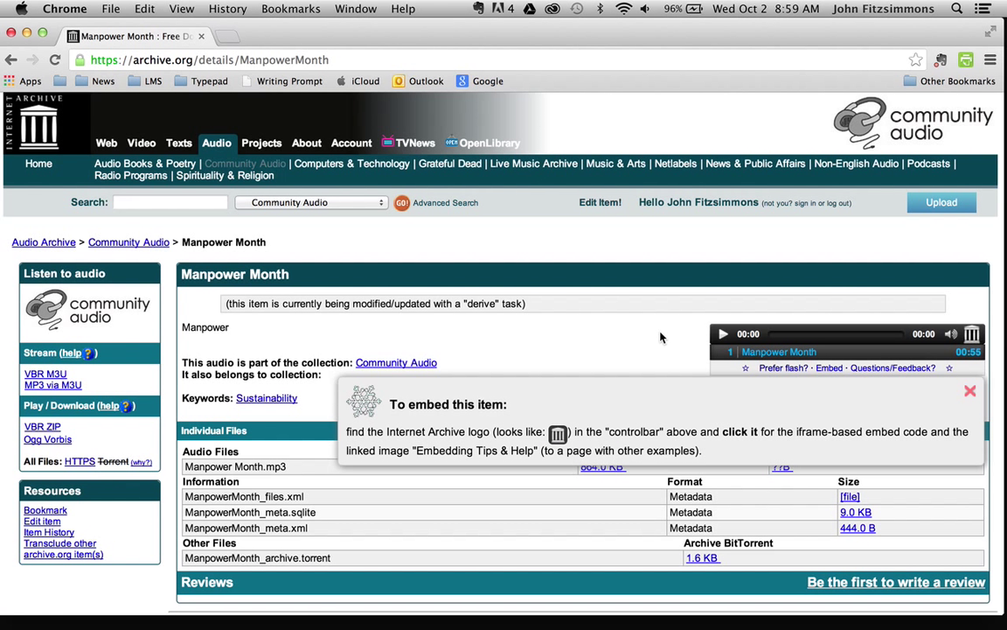
{"action": "left_click", "coordinate": [969, 394]}
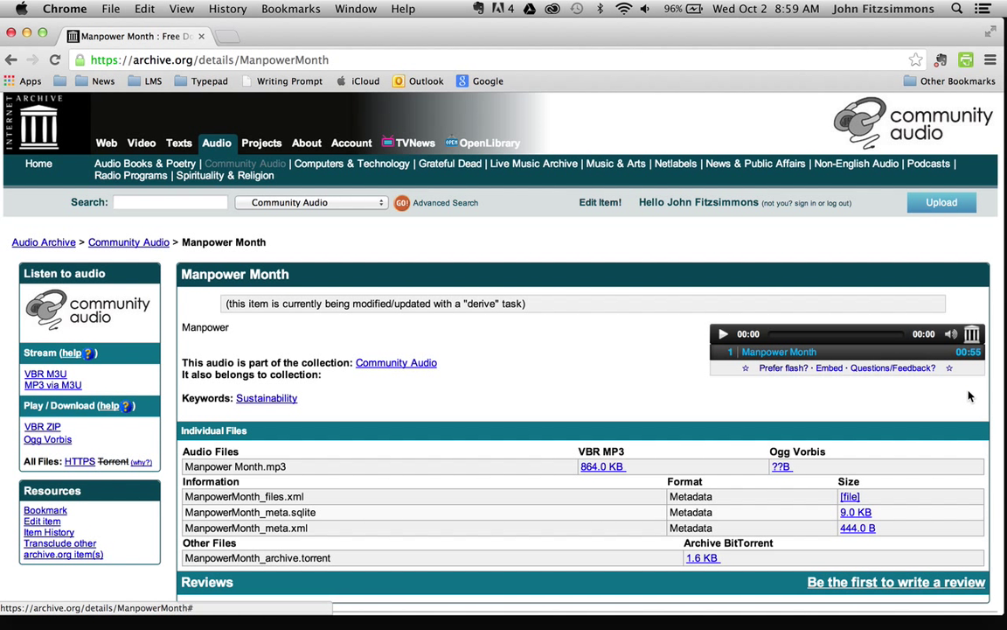
{"action": "left_click", "coordinate": [973, 335]}
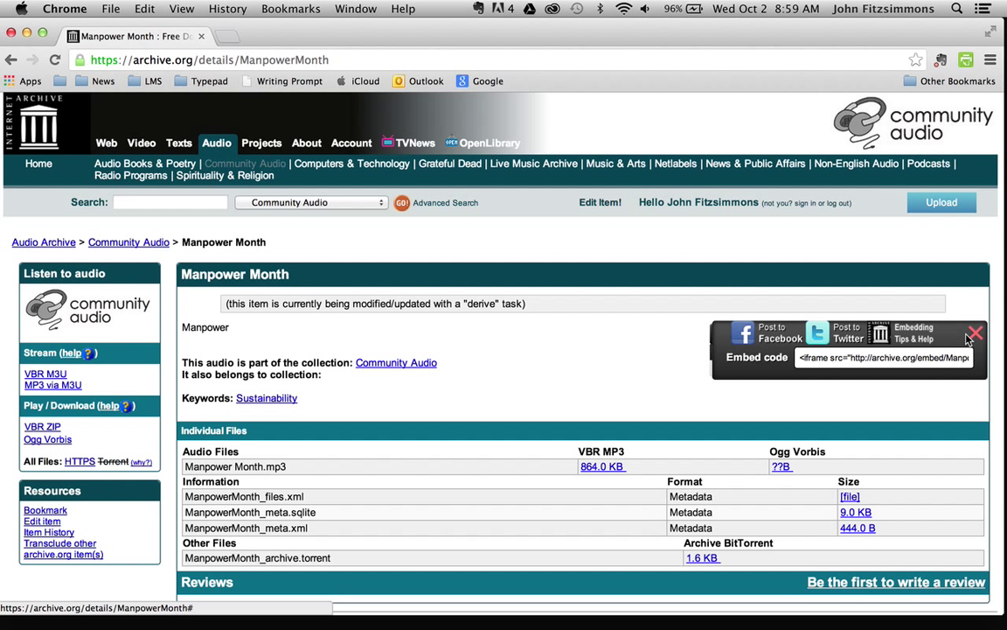
{"action": "left_click", "coordinate": [929, 359]}
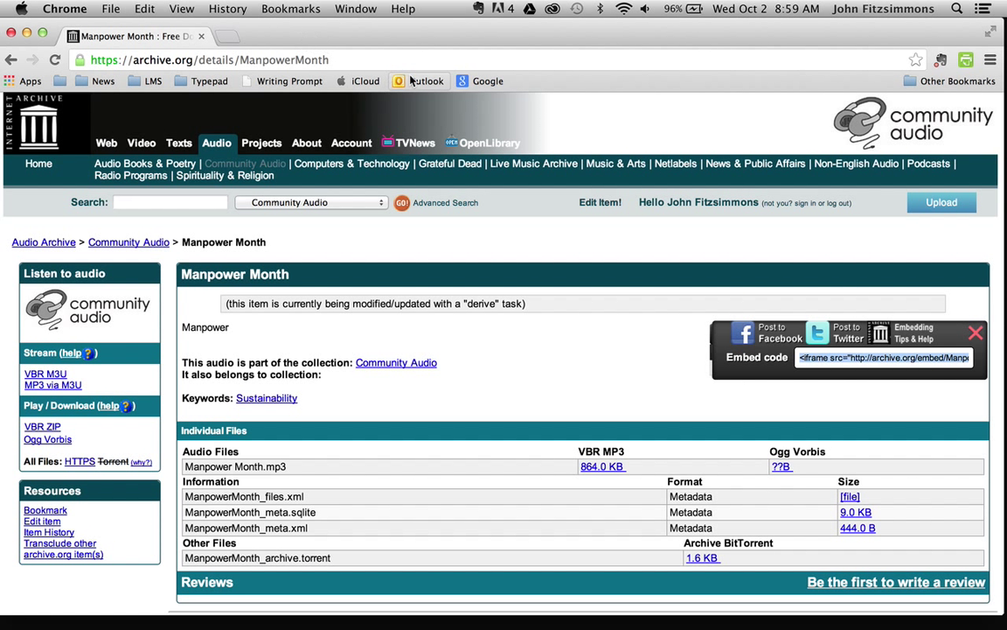
{"action": "left_click", "coordinate": [470, 84]}
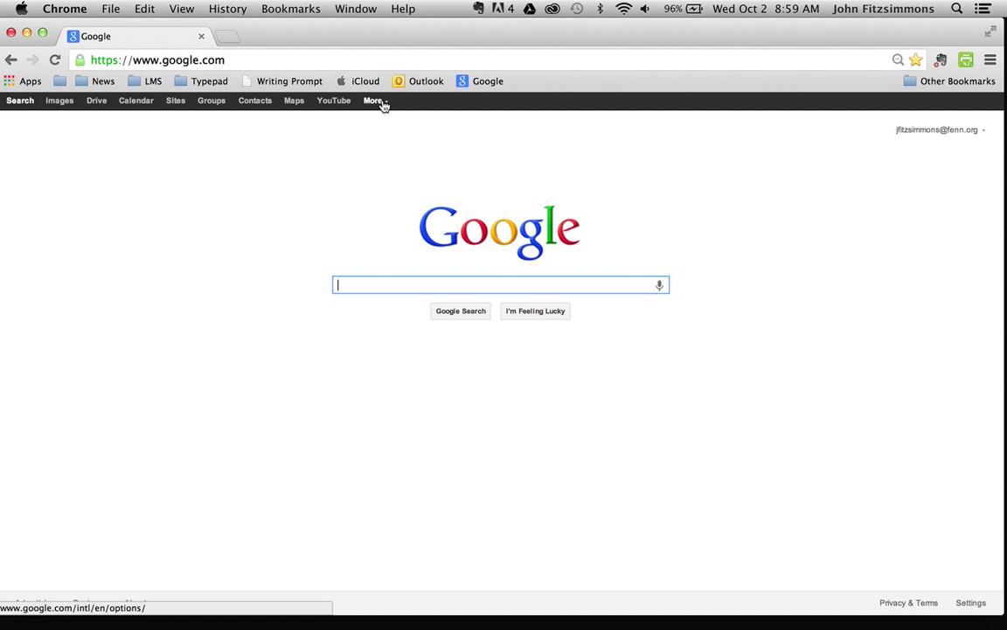
- Start a new Blogger post on The Fenn Dory with the body text 'My post'
{"action": "left_click", "coordinate": [381, 102]}
{"action": "left_click", "coordinate": [383, 169]}
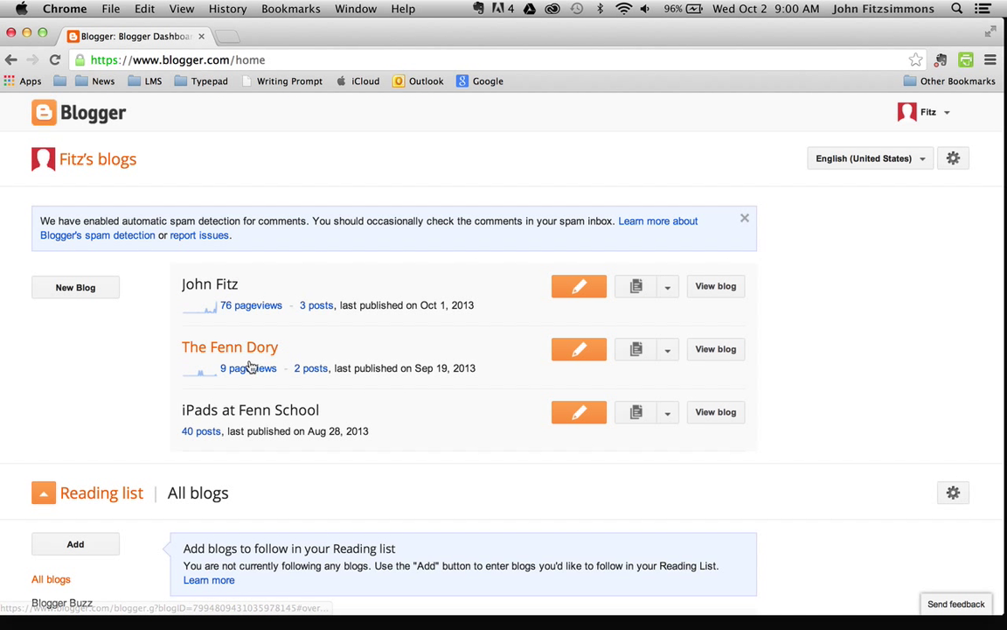
{"action": "left_click", "coordinate": [577, 350]}
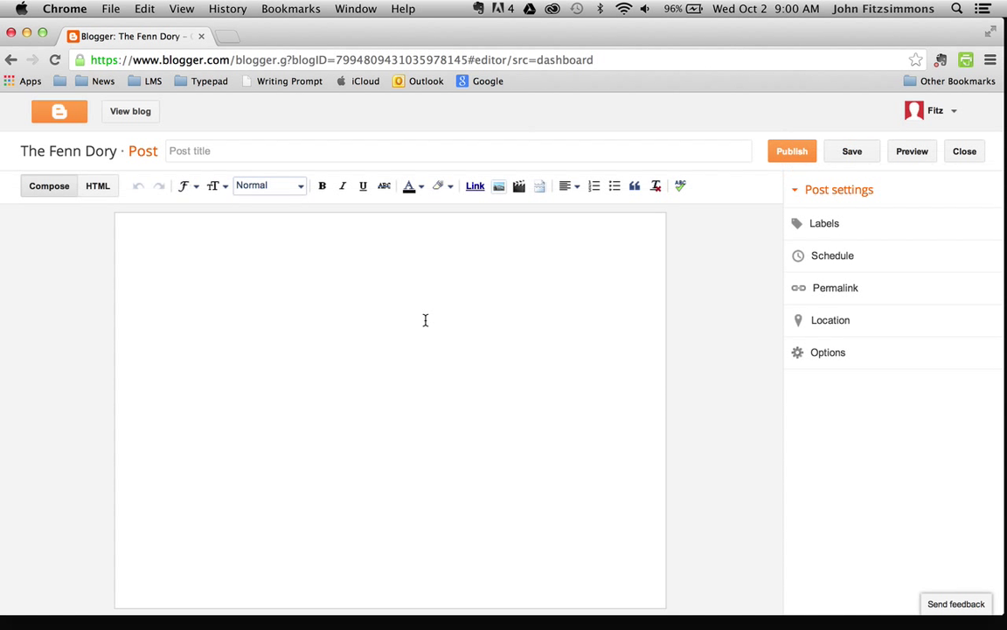
{"action": "left_click", "coordinate": [50, 184]}
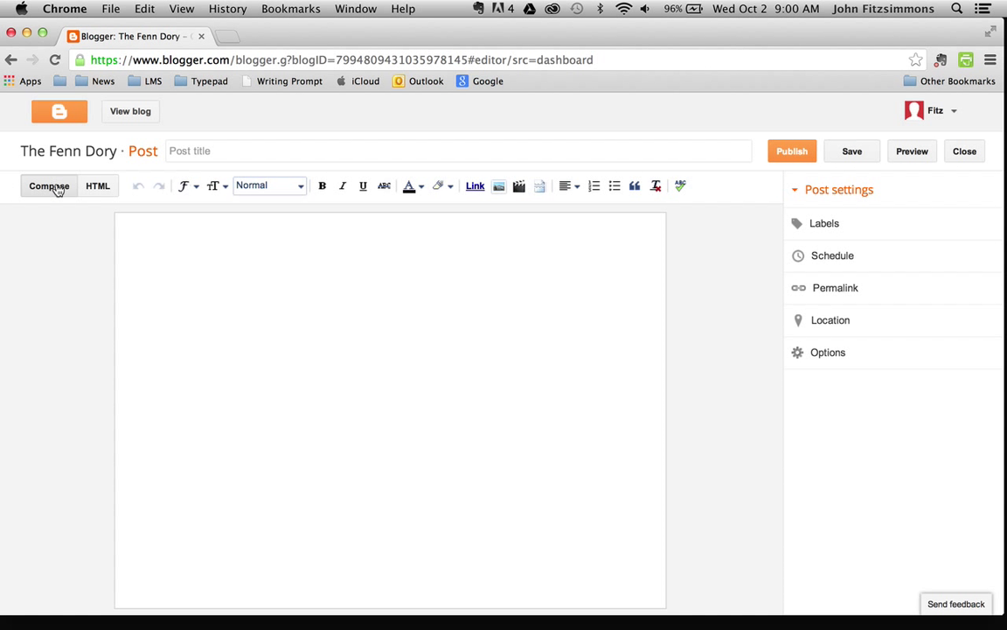
{"action": "left_click", "coordinate": [138, 225]}
{"action": "type", "text": "My post"}
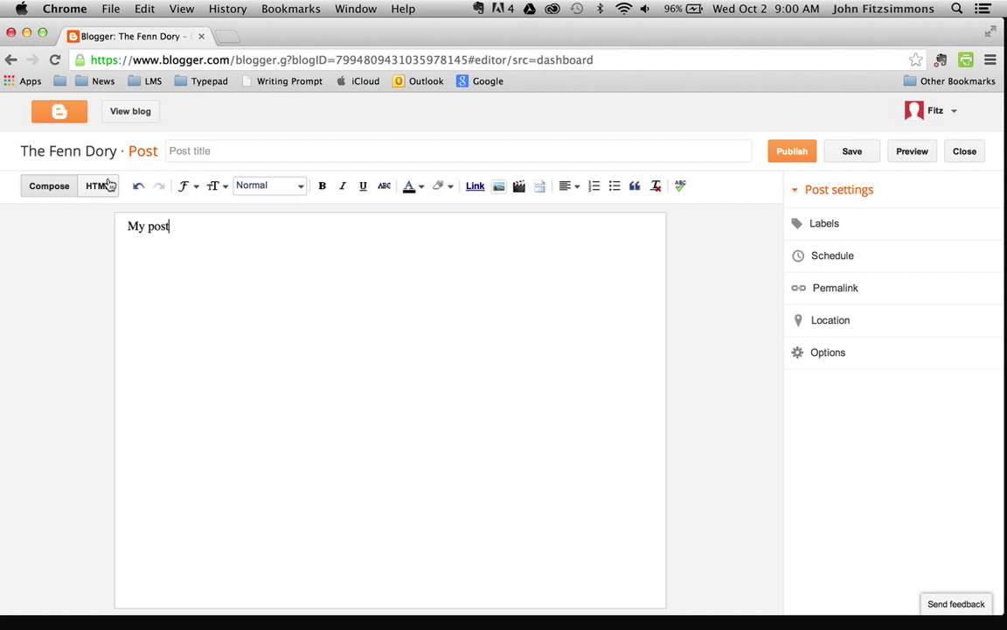
- Paste the iframe code in HTML view, then play the embedded Manpower Month player in Compose
{"action": "left_click", "coordinate": [98, 185]}
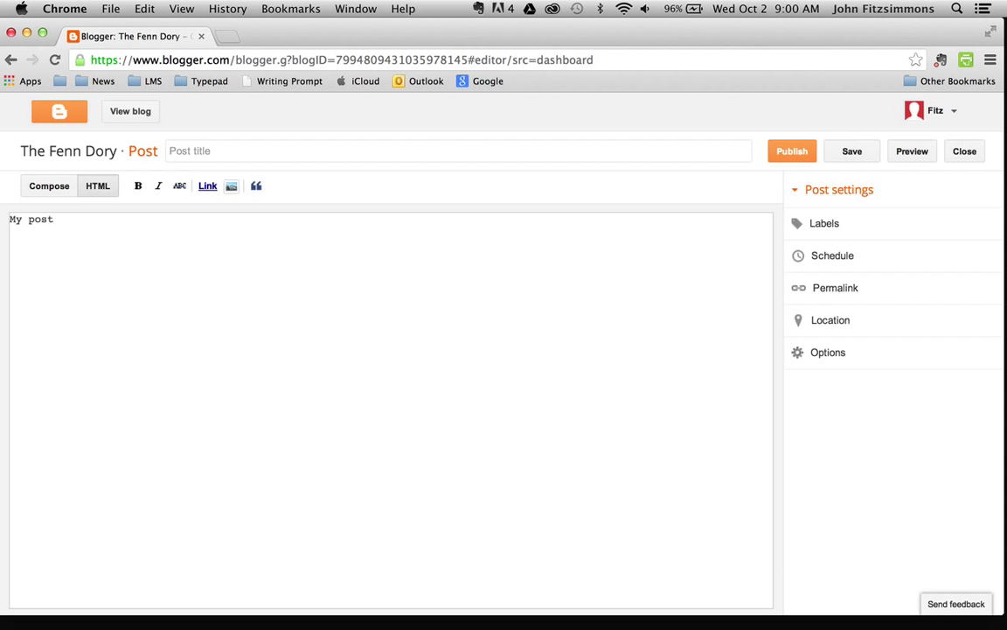
{"action": "type", "text": "<iframe src=\"http://archive.org/embed/ManpowerMonth\" width=\"500\" height=\"30\" frameborder=\"0\" webkitallowfullscreen=\"true\" mozallowfullscreen=\"true\" allowfullscreen></iframe>"}
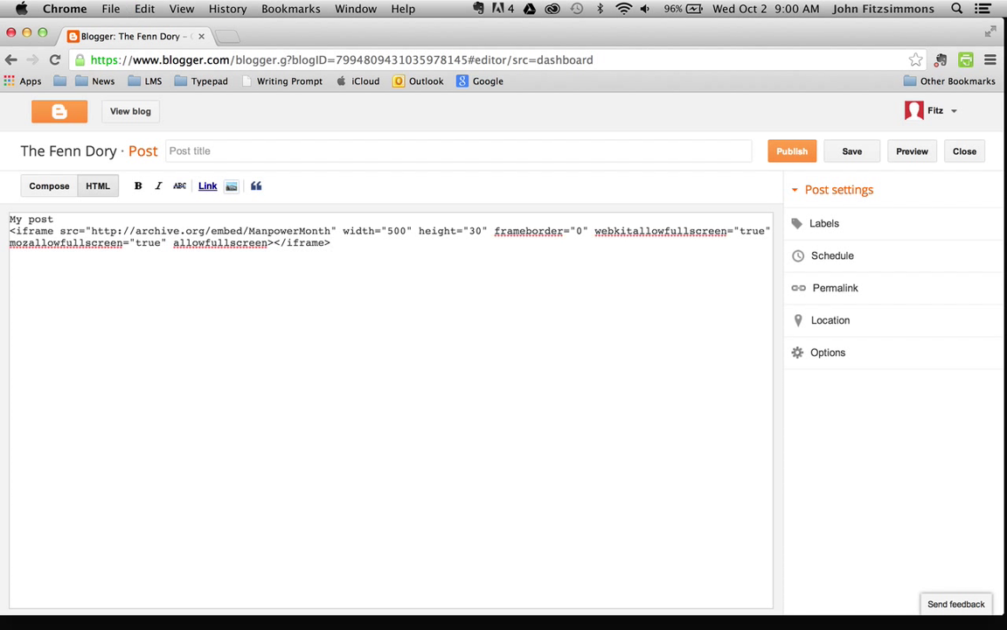
{"action": "left_click", "coordinate": [49, 186]}
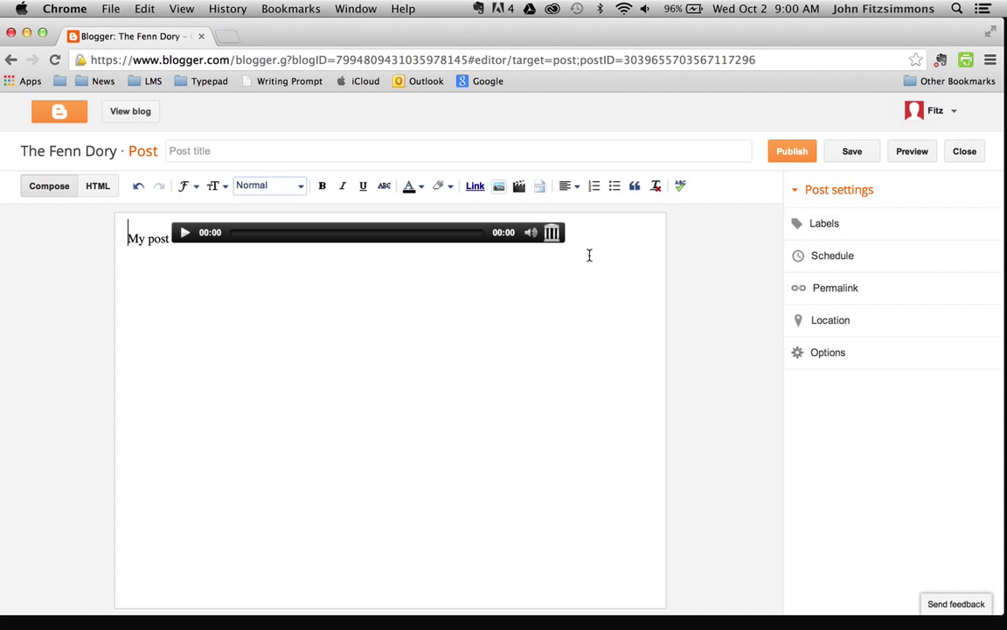
{"action": "left_click", "coordinate": [184, 233]}
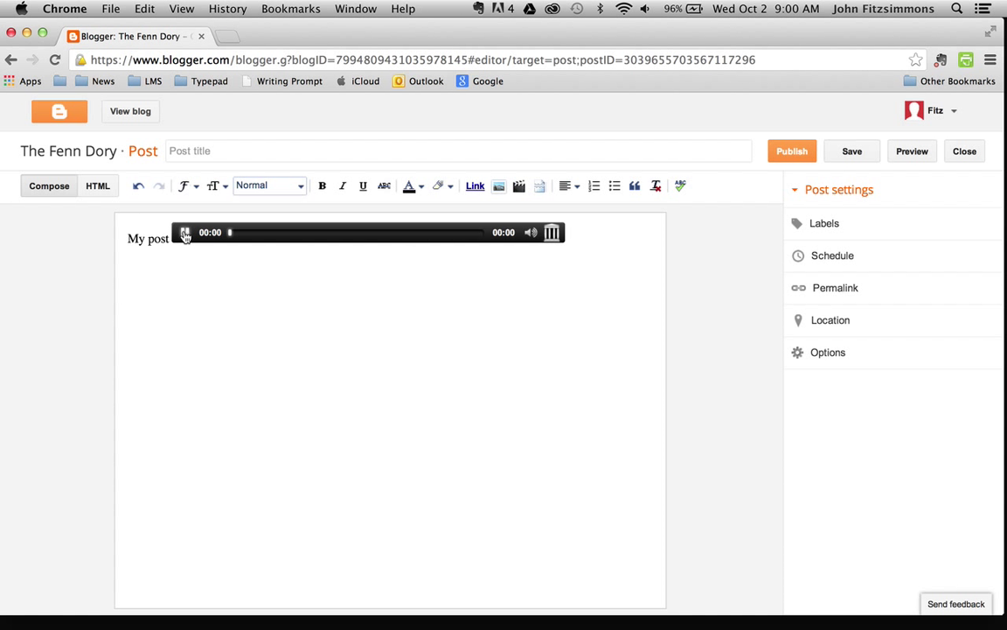